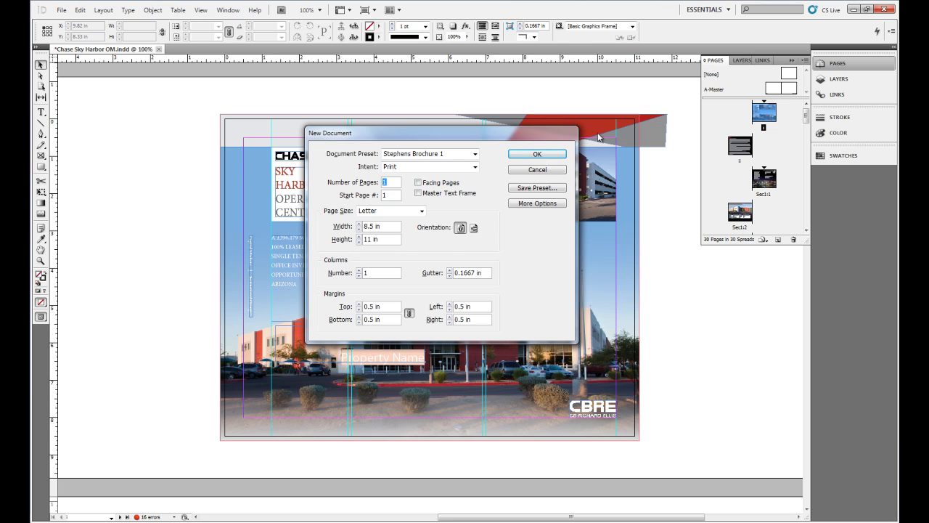
Discard the new document setup and select the cover page of the existing brochure as the page to adjust
{"action": "left_click", "coordinate": [539, 170]}
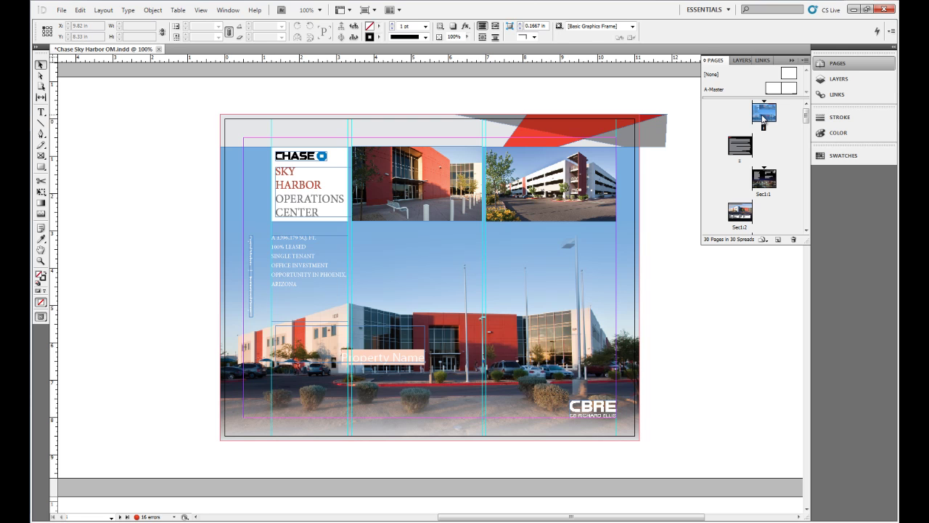
{"action": "left_click", "coordinate": [770, 184], "text": "shift"}
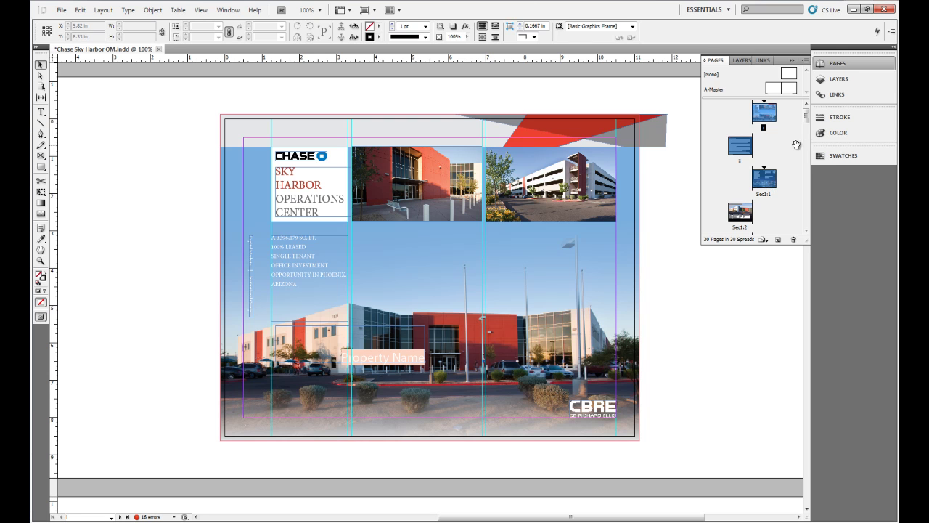
{"action": "left_click", "coordinate": [772, 88]}
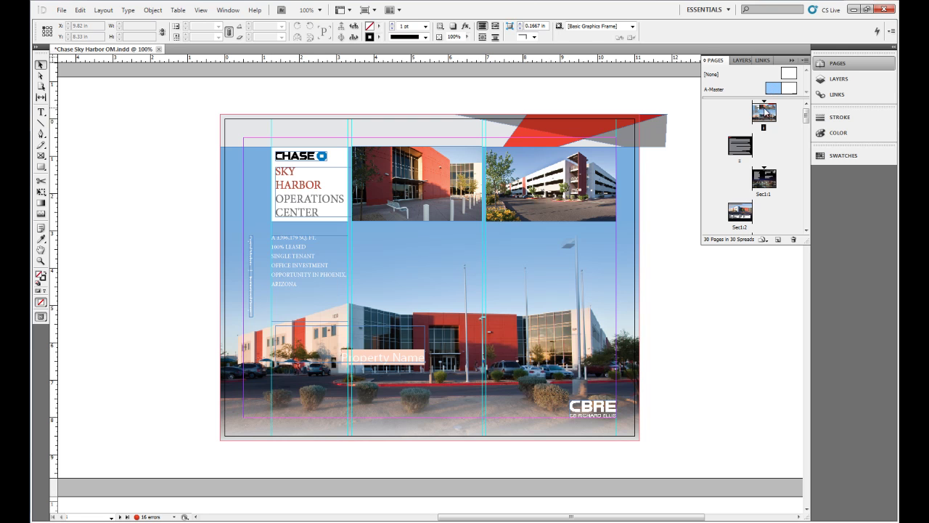
{"action": "left_click", "coordinate": [764, 115]}
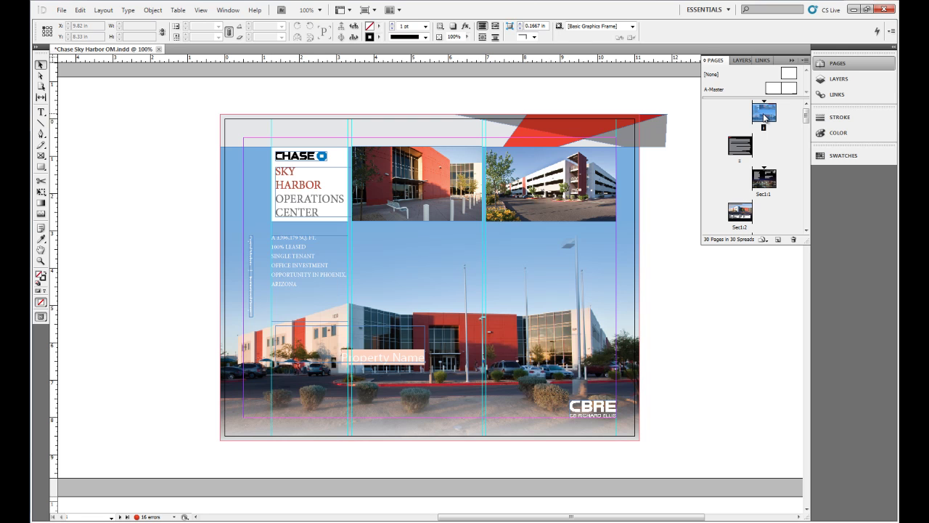
Open Margins and Columns for the cover page, try linked margins of 0.5625 in, and return them to 0.5 in
{"action": "left_click", "coordinate": [102, 10]}
{"action": "left_click", "coordinate": [116, 33]}
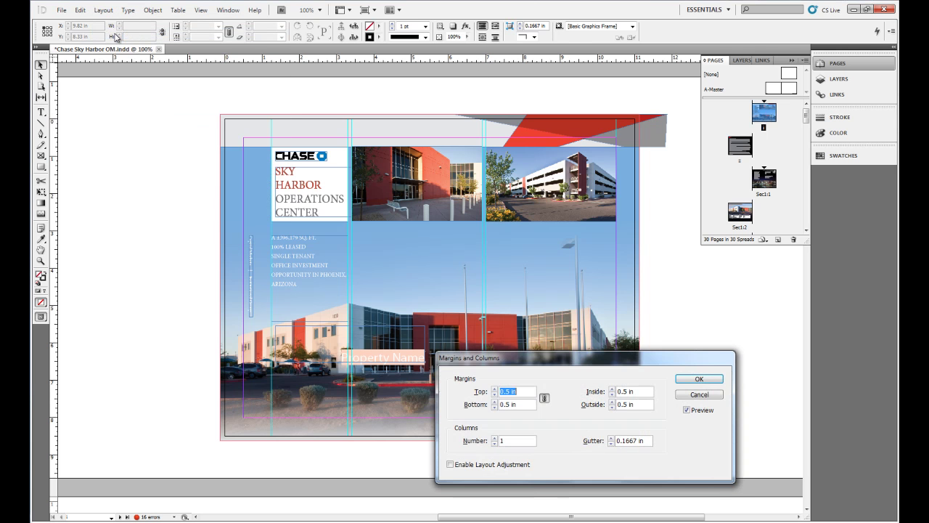
{"action": "left_click_drag", "start_coordinate": [550, 368], "coordinate": [384, 277]}
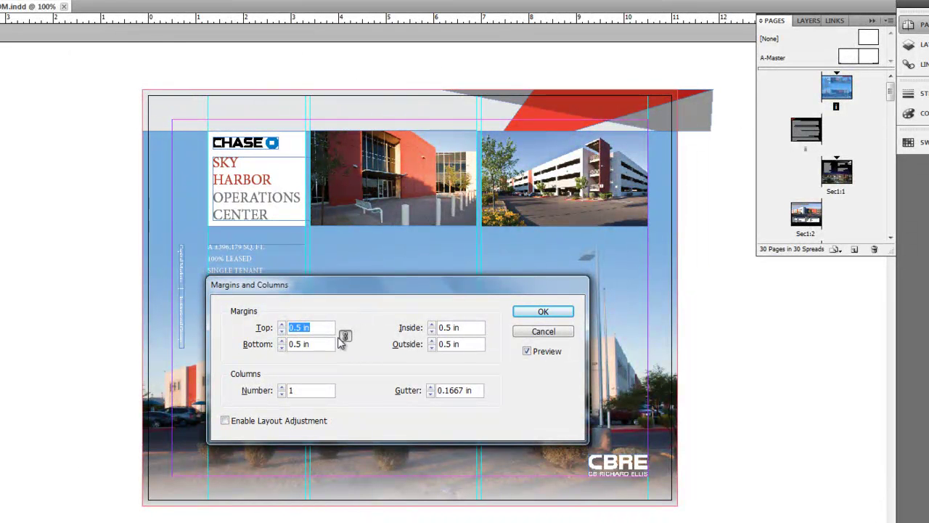
{"action": "left_click", "coordinate": [283, 325]}
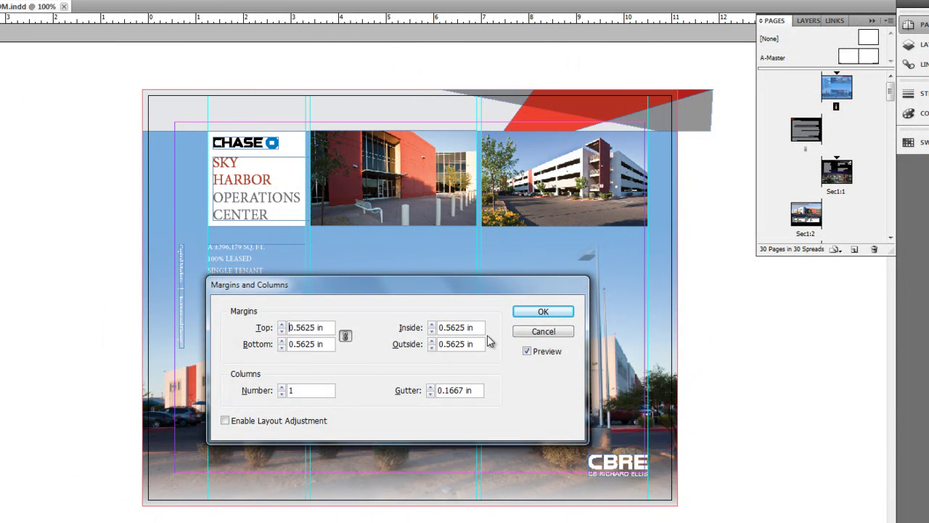
{"action": "left_click", "coordinate": [282, 330]}
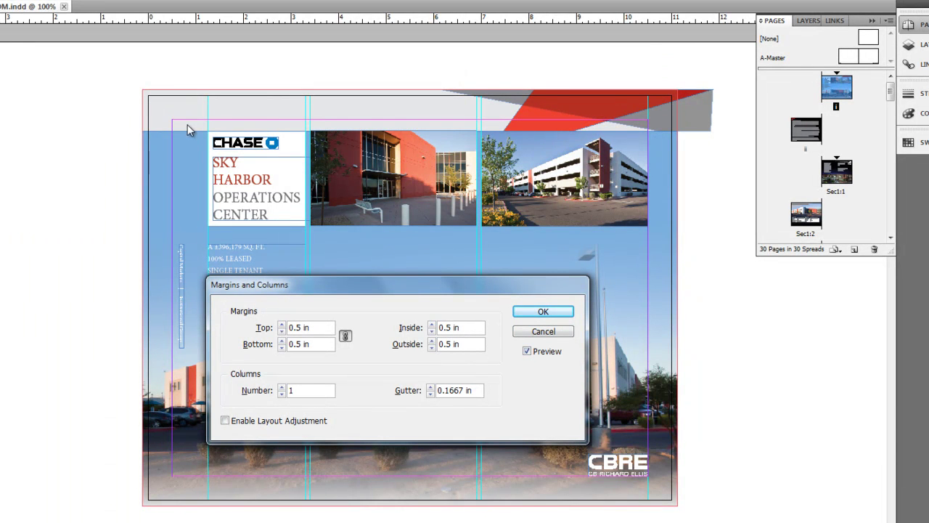
{"action": "left_click_drag", "start_coordinate": [278, 325], "coordinate": [281, 332]}
{"action": "left_click", "coordinate": [281, 331]}
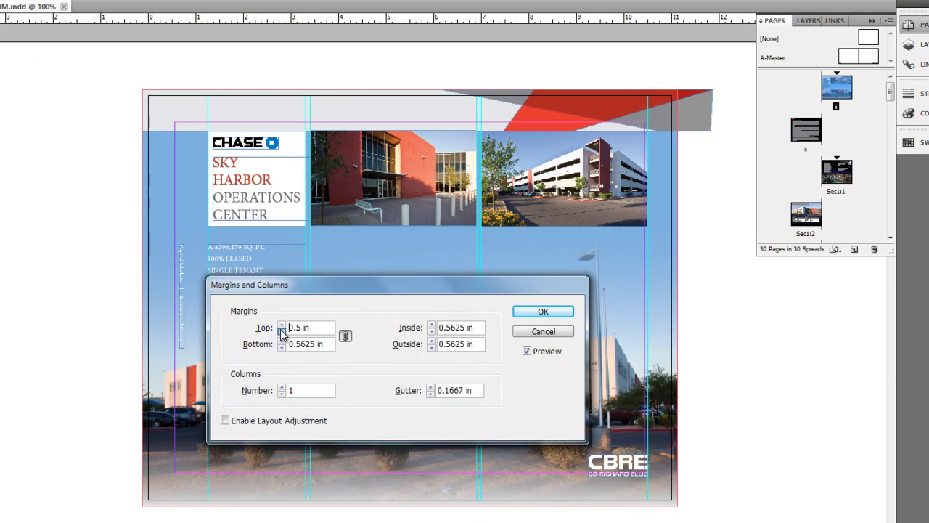
Unlink the margin values and increase only the top margin to 1.0625 in
{"action": "left_click", "coordinate": [346, 335]}
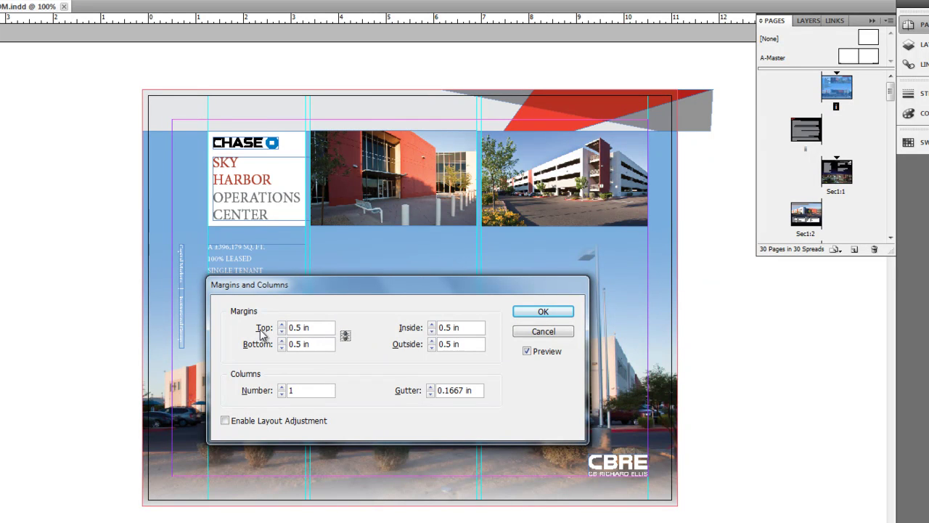
{"action": "left_click", "coordinate": [282, 324]}
{"action": "left_click", "coordinate": [282, 324]}
{"action": "left_click", "coordinate": [282, 324]}
{"action": "left_click", "coordinate": [281, 324]}
{"action": "left_click", "coordinate": [282, 324]}
{"action": "left_click", "coordinate": [282, 324]}
{"action": "left_click", "coordinate": [282, 324]}
{"action": "left_click", "coordinate": [282, 323]}
{"action": "left_click", "coordinate": [282, 324]}
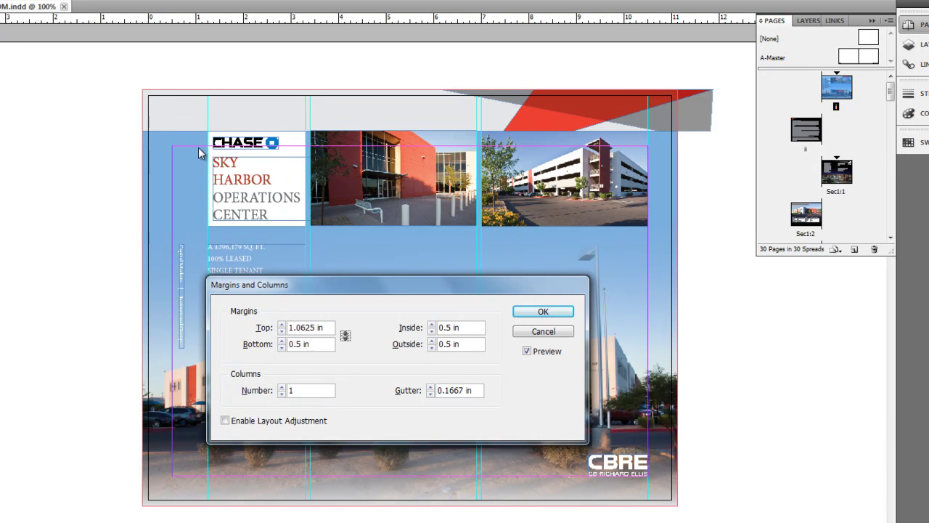
Return the top margin to 0.5 in and link the four margin values again
{"action": "left_click", "coordinate": [281, 331]}
{"action": "left_click", "coordinate": [281, 331]}
{"action": "left_click", "coordinate": [282, 331]}
{"action": "left_click", "coordinate": [281, 331]}
{"action": "left_click", "coordinate": [282, 331]}
{"action": "left_click", "coordinate": [282, 331]}
{"action": "left_click", "coordinate": [281, 331]}
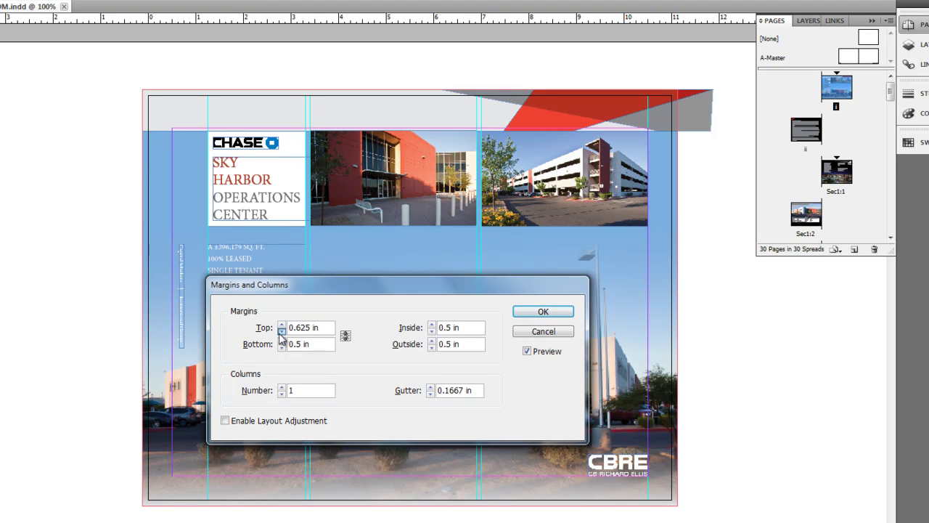
{"action": "left_click", "coordinate": [281, 331]}
{"action": "left_click", "coordinate": [282, 331]}
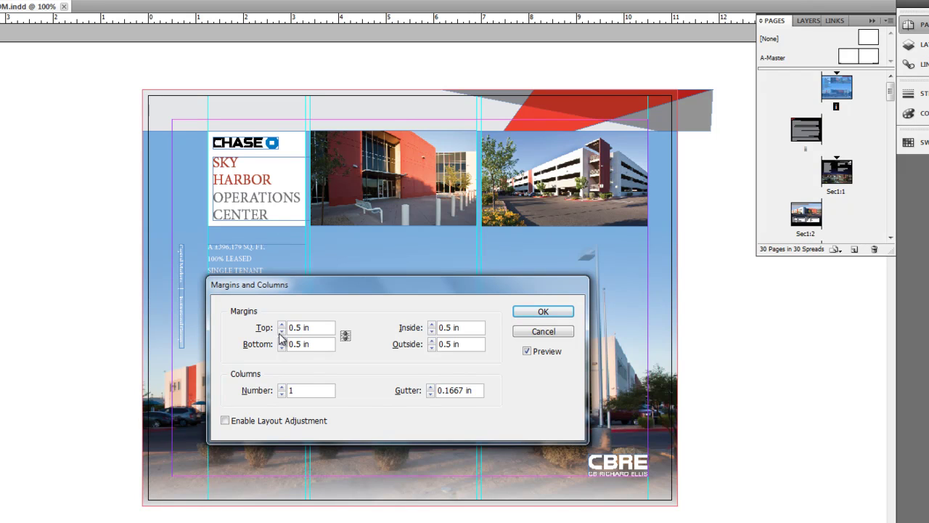
{"action": "left_click", "coordinate": [346, 336]}
{"action": "left_click_drag", "start_coordinate": [398, 293], "coordinate": [539, 410]}
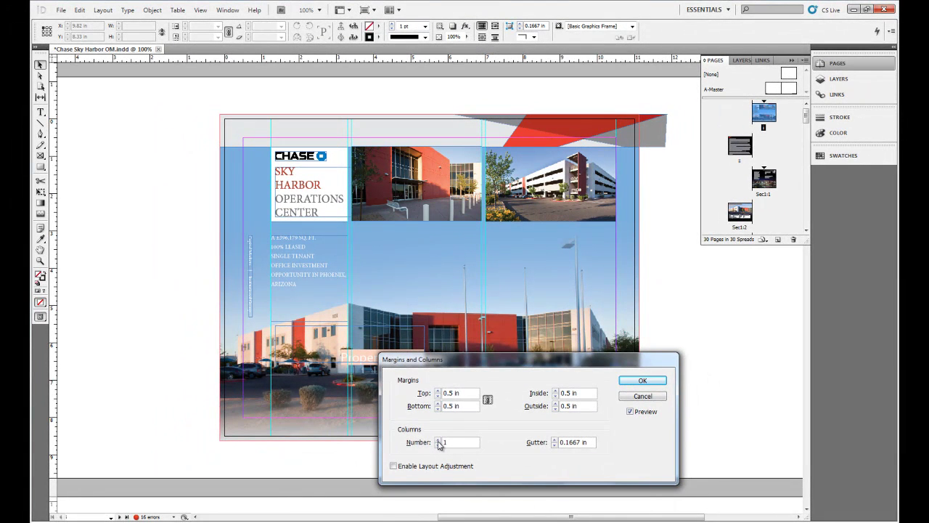
Divide the cover page into 2 columns and set the gutter to 0.25 in, previewing a 0.5625 in gutter first
{"action": "left_click", "coordinate": [438, 439]}
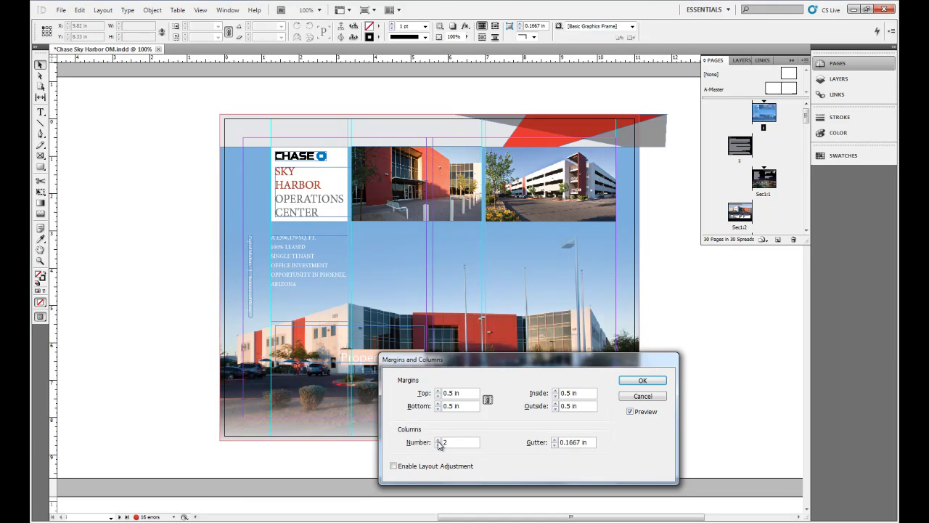
{"action": "left_click", "coordinate": [555, 440]}
{"action": "left_click", "coordinate": [554, 440]}
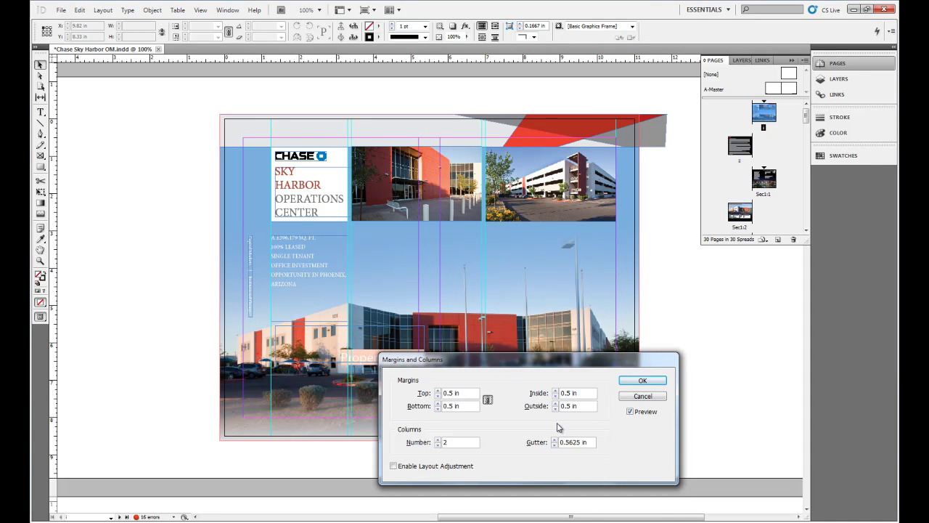
{"action": "left_click", "coordinate": [555, 445]}
{"action": "left_click", "coordinate": [555, 445]}
{"action": "left_click", "coordinate": [555, 445]}
{"action": "left_click", "coordinate": [555, 445]}
{"action": "left_click", "coordinate": [555, 445]}
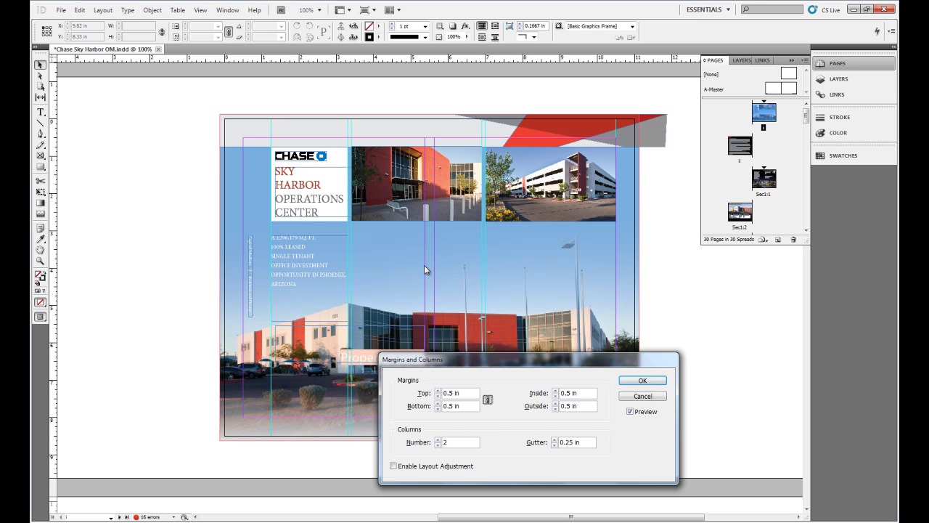
Switch Enable Layout Adjustment on and off again, and discard the margin and column changes
{"action": "left_click", "coordinate": [393, 468]}
{"action": "left_click", "coordinate": [393, 468]}
{"action": "left_click", "coordinate": [642, 396]}
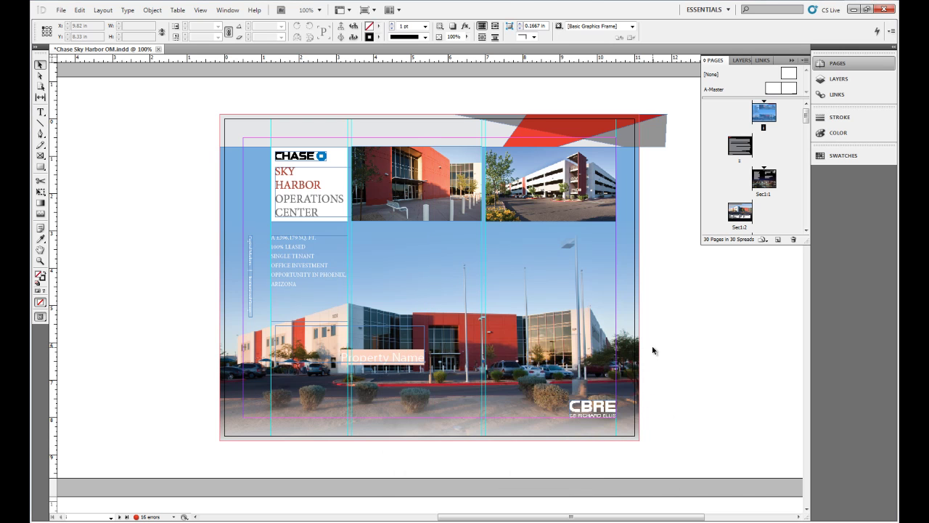